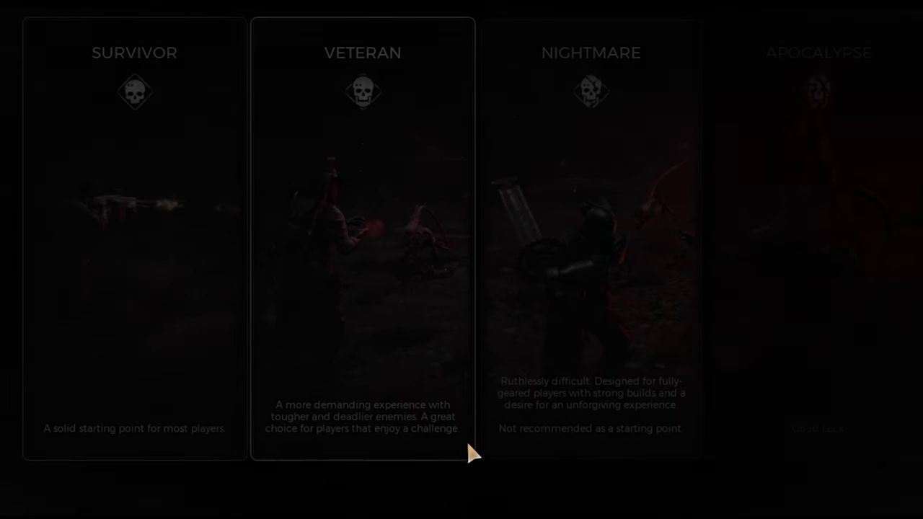
# - Create the new character on Veteran difficulty and confirm to enter the game
pyautogui.click(418, 195)
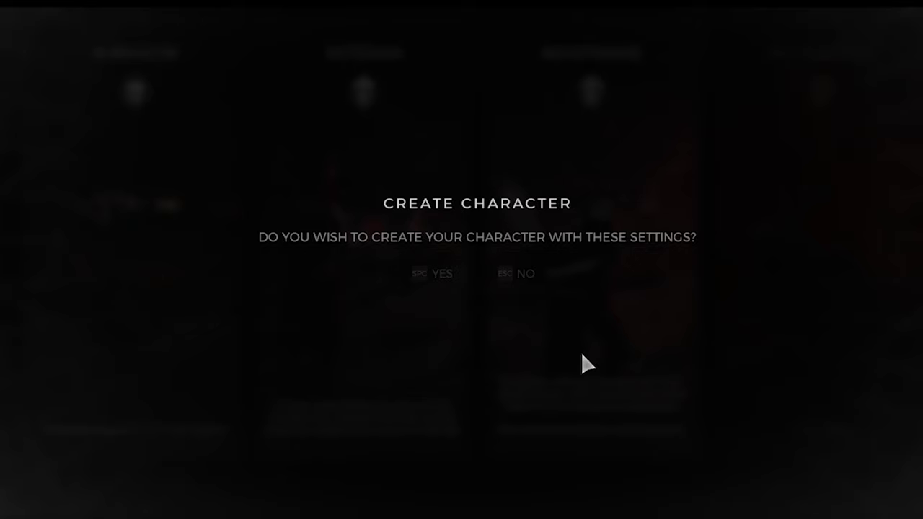
pyautogui.click(421, 274)
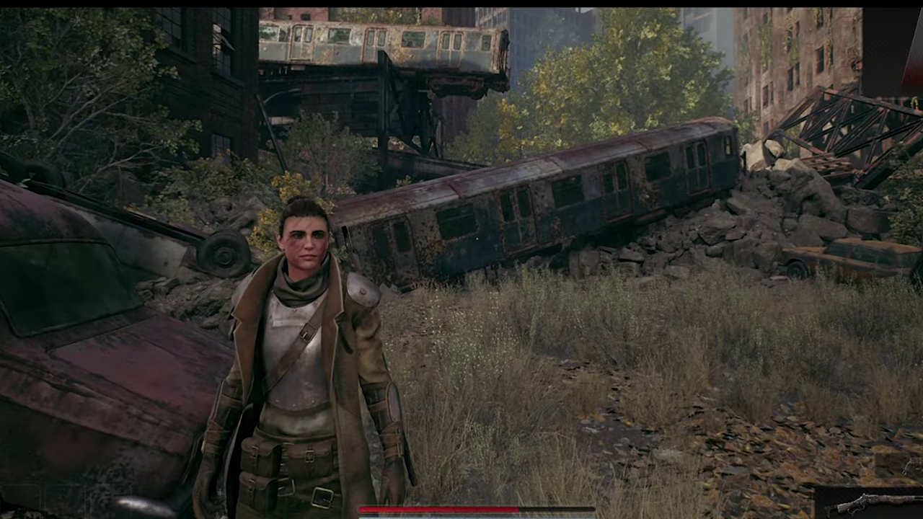
# - Pause, exit to Remnant II's main menu, and ask to quit the game
pyautogui.press('Escape')
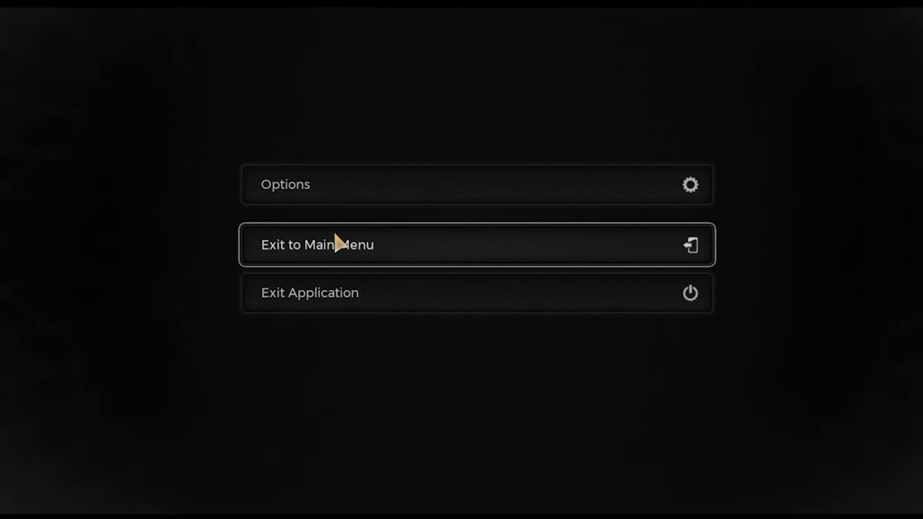
pyautogui.click(339, 243)
pyautogui.click(413, 276)
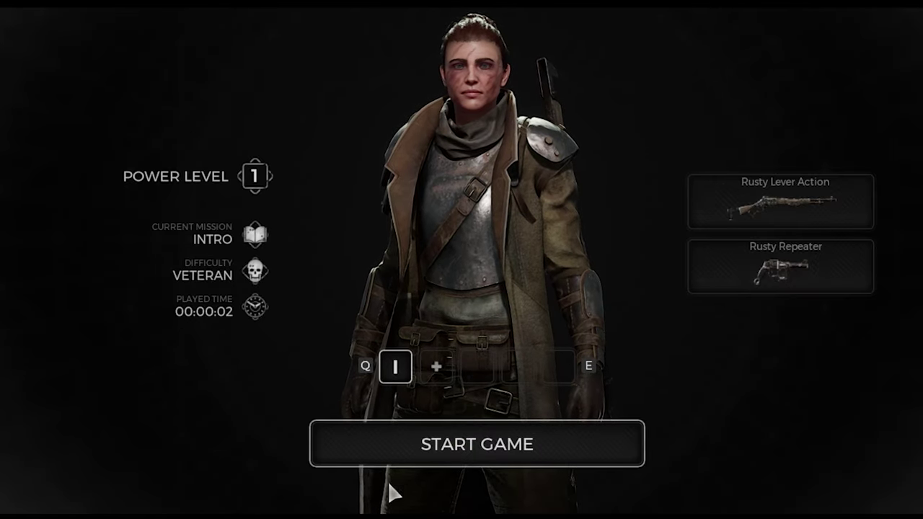
pyautogui.press('Escape')
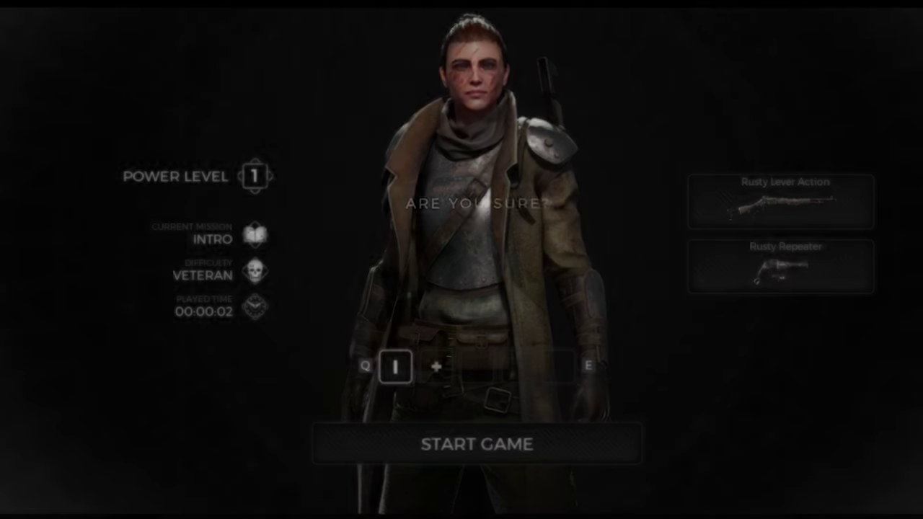
# - Confirm quitting, then copy profile.sav and save_1.sav from Steam into the Game Pass save folder
pyautogui.click(418, 276)
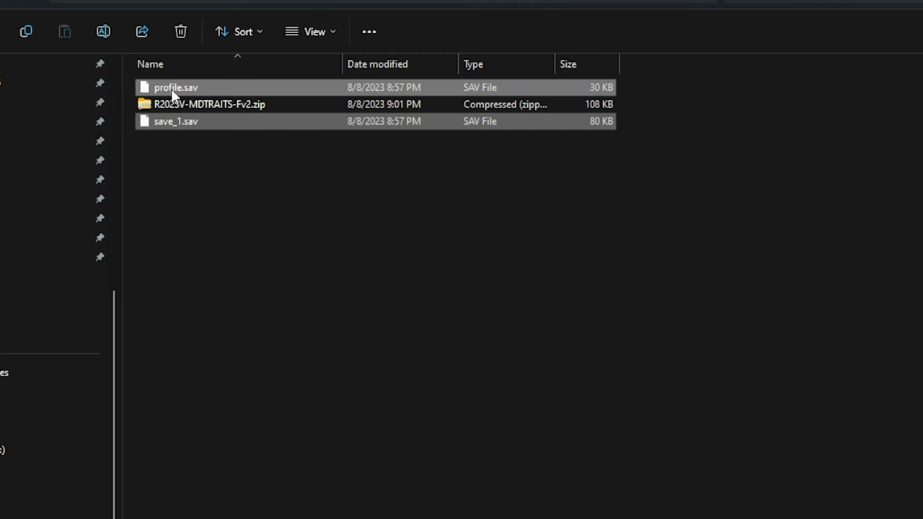
pyautogui.rightClick(171, 89)
pyautogui.click(219, 108)
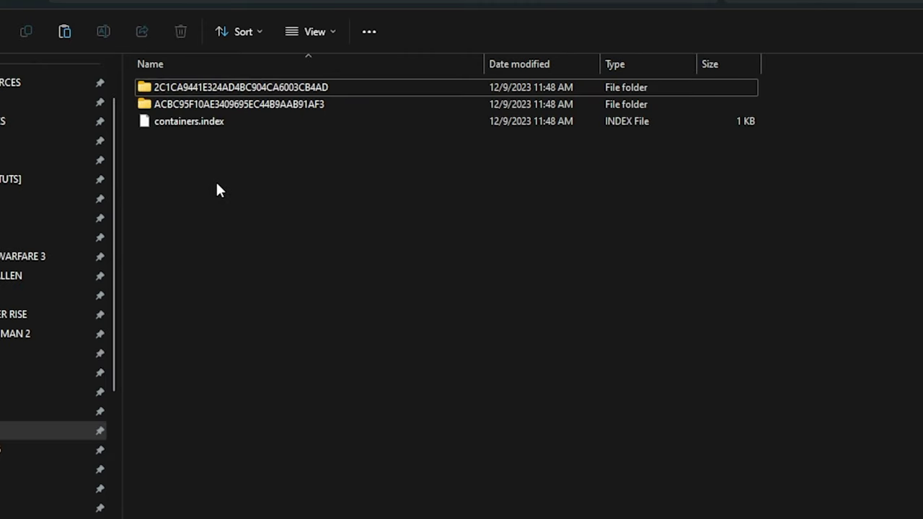
pyautogui.rightClick(217, 185)
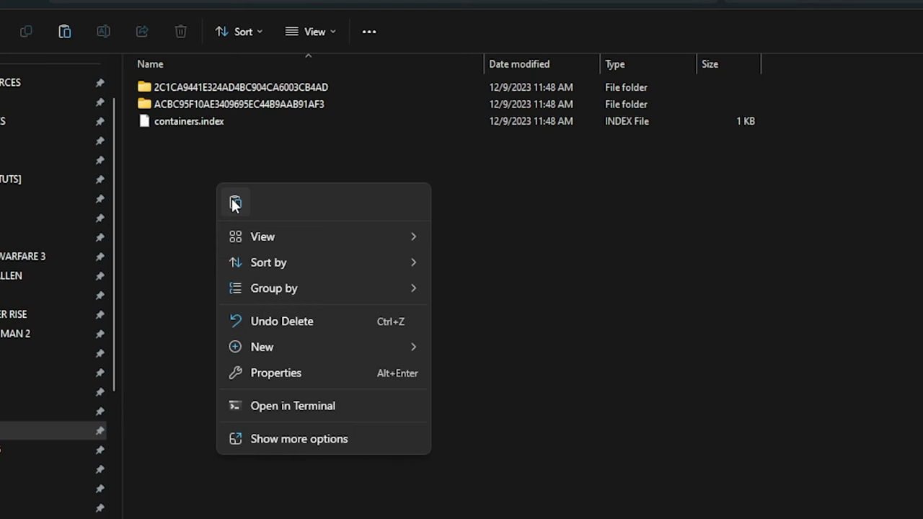
pyautogui.click(231, 199)
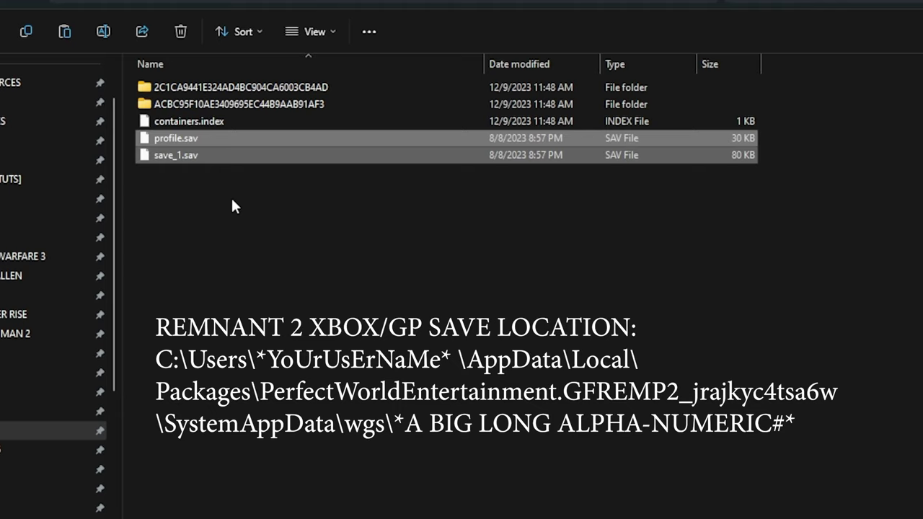
# - Inspect the ACBC95F1… and 2C1CA944… subfolders, returning to the parent folder each time
pyautogui.doubleClick(232, 103)
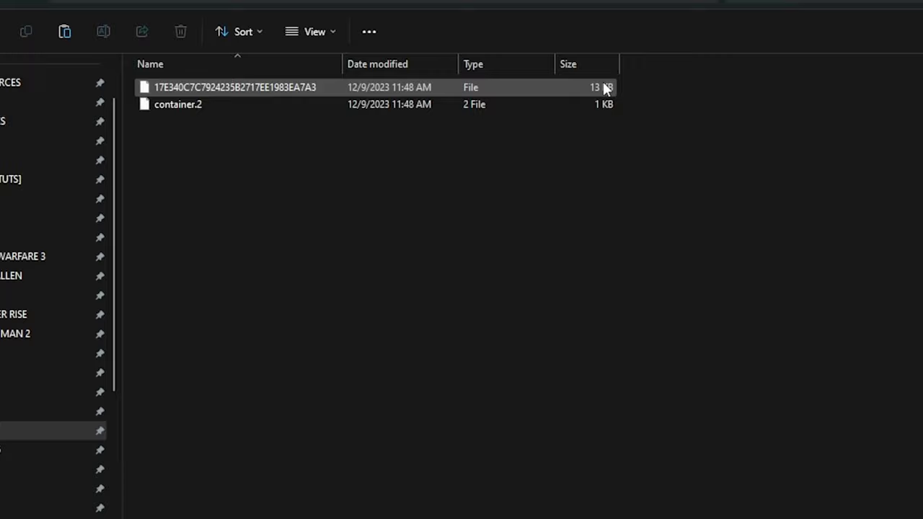
pyautogui.hotkey('alt', 'Left')
pyautogui.doubleClick(210, 82)
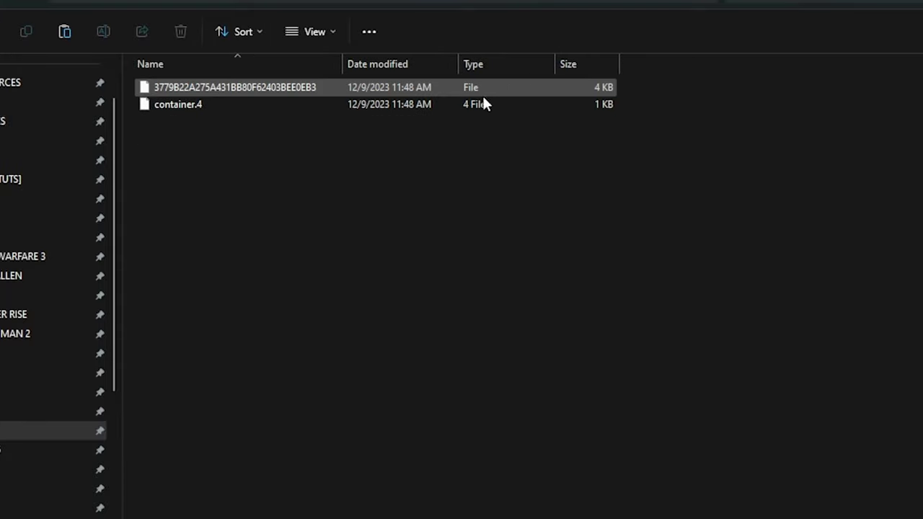
pyautogui.hotkey('alt', 'Left')
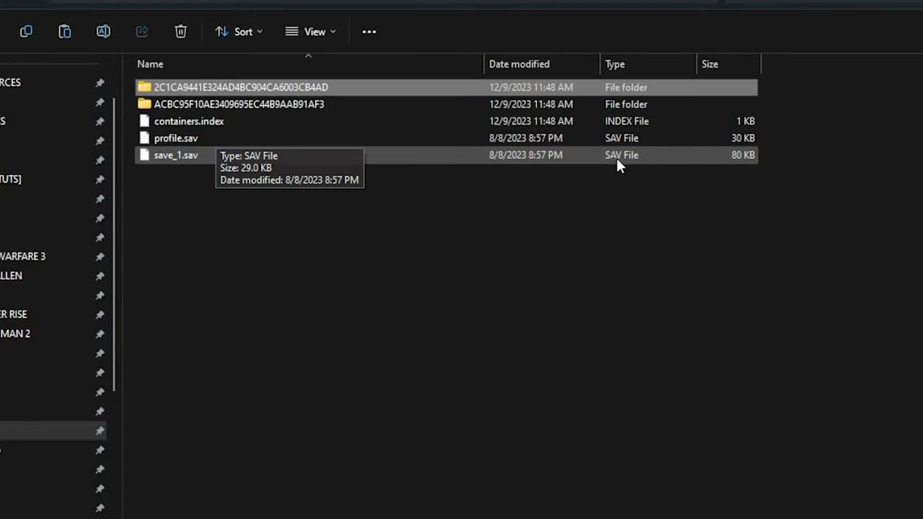
# - Select and copy profile.sav from the Game Pass save folder
pyautogui.click(167, 138)
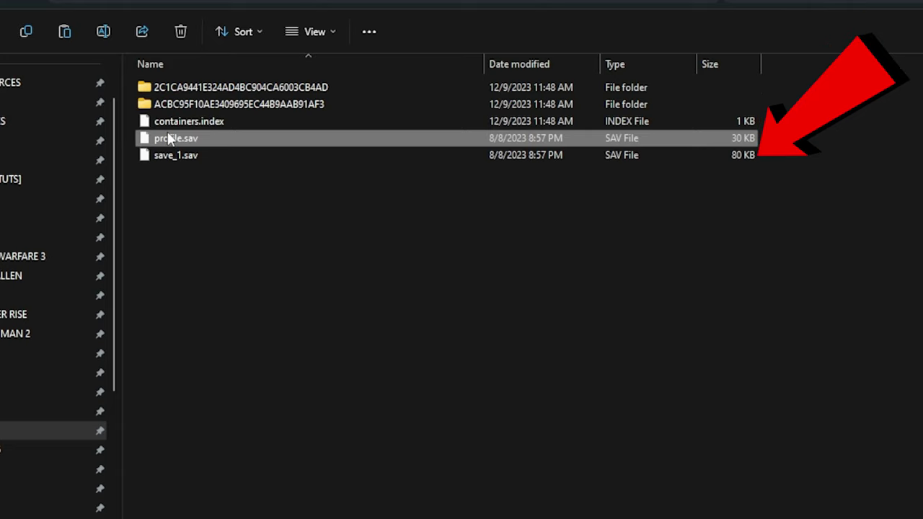
pyautogui.rightClick(167, 136)
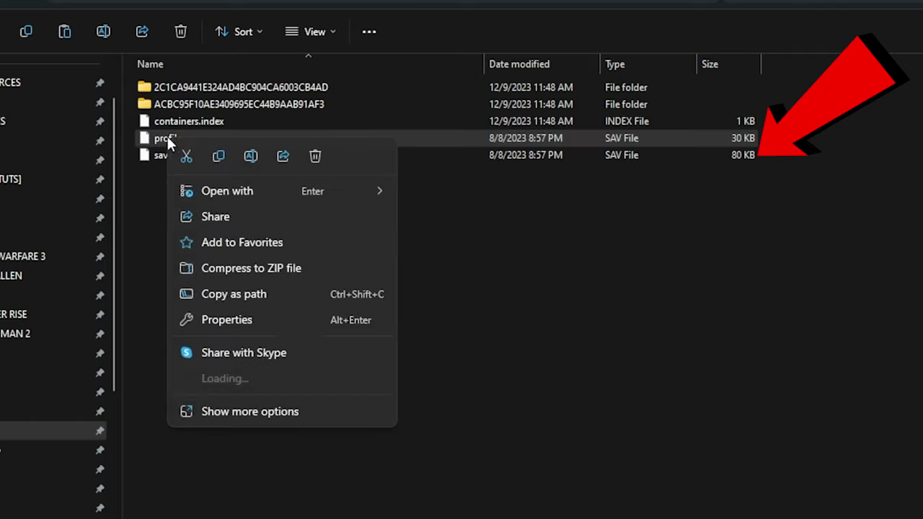
pyautogui.click(221, 154)
# - Paste profile.sav into the container.4 folder, copy the 3779B22… file name, and delete that file
pyautogui.doubleClick(232, 103)
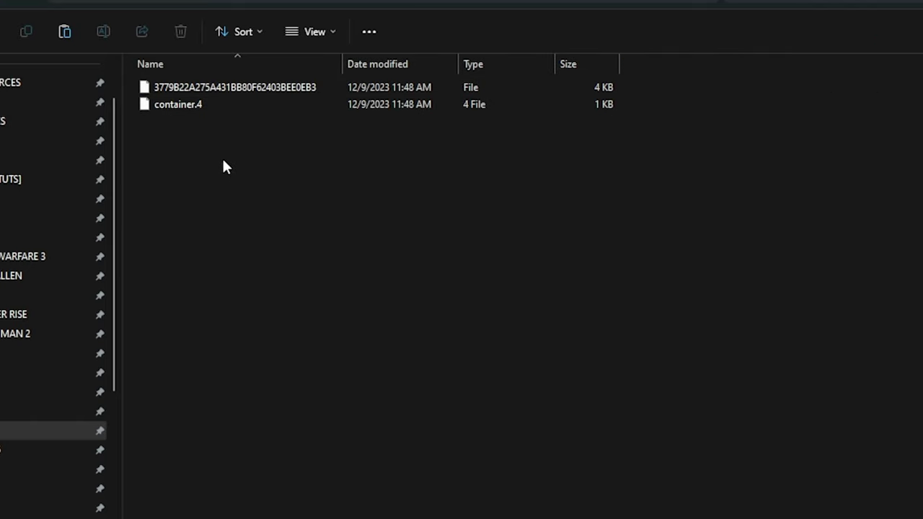
pyautogui.rightClick(222, 157)
pyautogui.click(232, 169)
pyautogui.click(222, 91)
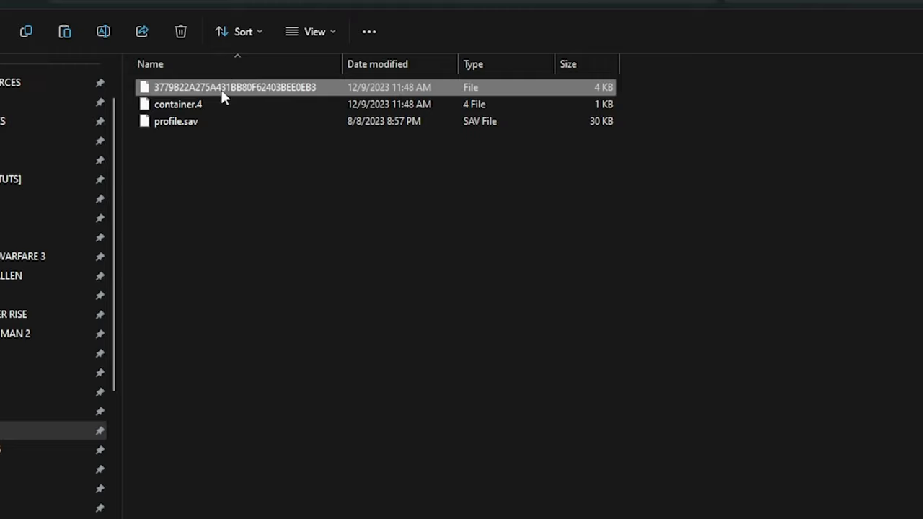
pyautogui.click(222, 88)
pyautogui.hotkey('ctrl', 'c')
pyautogui.press('Return')
pyautogui.press('Delete')
pyautogui.press('Return')
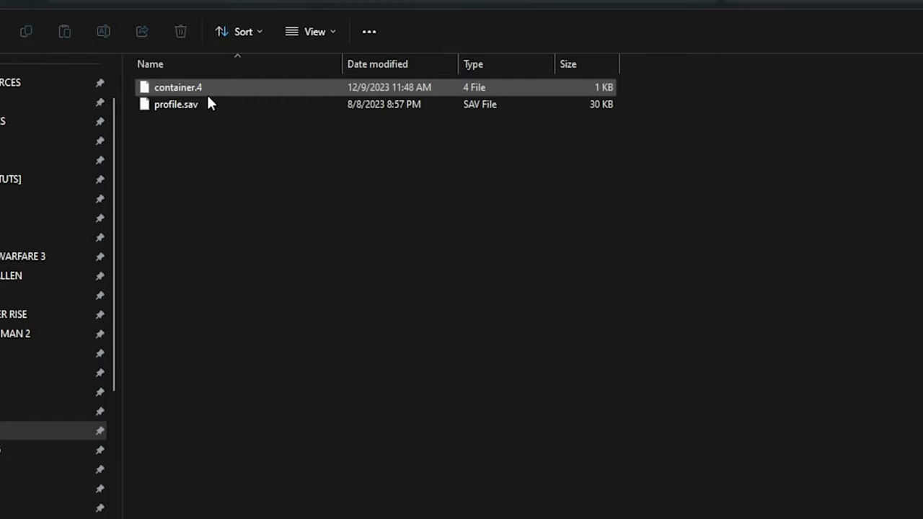
# - Rename profile.sav to 3779B22A275A431BB80F62403BEE0EB3 with no extension
pyautogui.click(171, 106)
pyautogui.press('F2')
pyautogui.hotkey('ctrl', 'v')
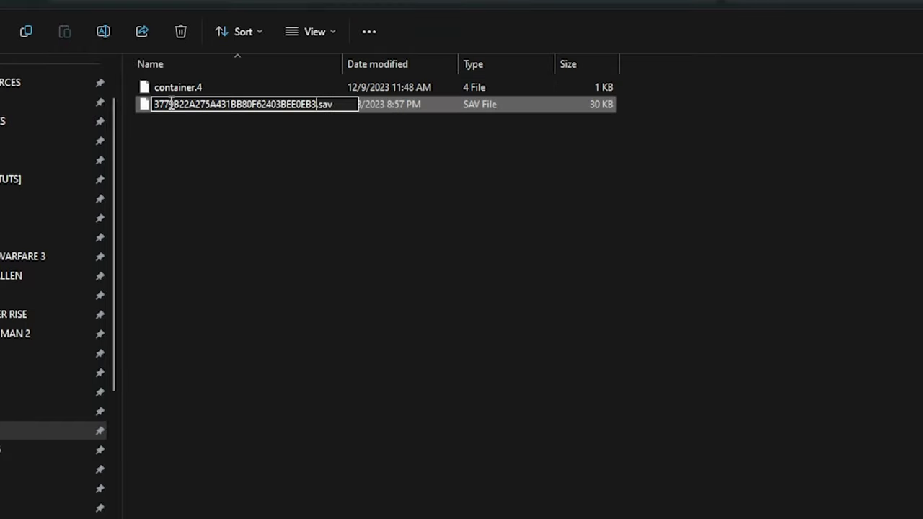
pyautogui.press('BackSpace')
pyautogui.press('BackSpace')
pyautogui.press('BackSpace')
pyautogui.press('BackSpace')
pyautogui.press('Return')
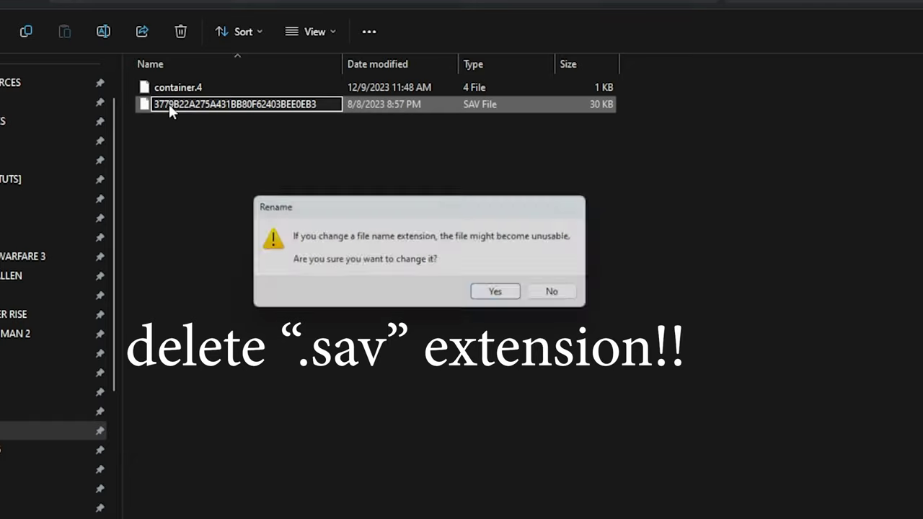
pyautogui.click(496, 294)
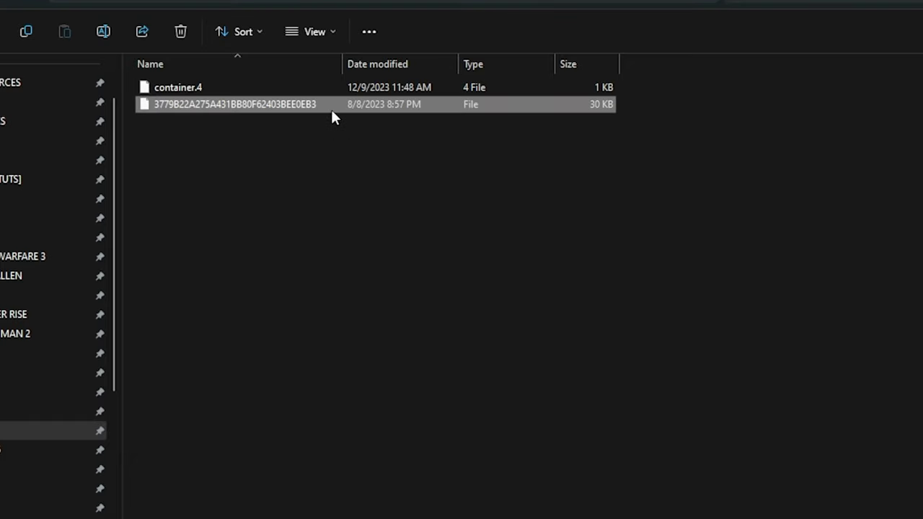
# - Delete the leftover profile.sav and move save_1.sav into the ACBC95F1… folder
pyautogui.hotkey('alt', 'Left')
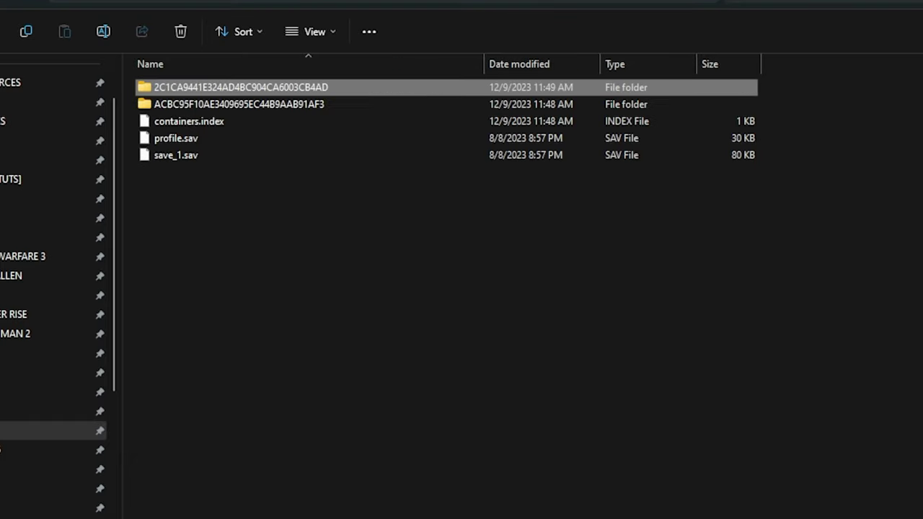
pyautogui.click(184, 138)
pyautogui.press('Delete')
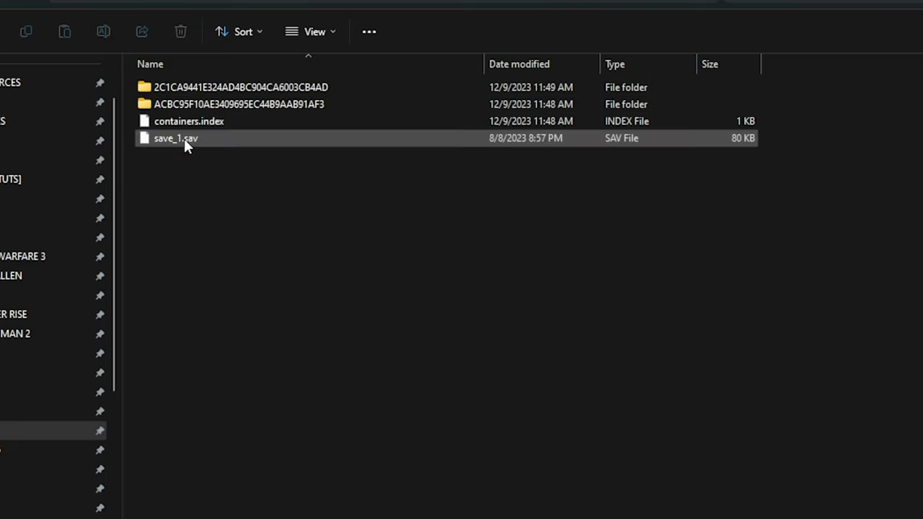
pyautogui.rightClick(184, 138)
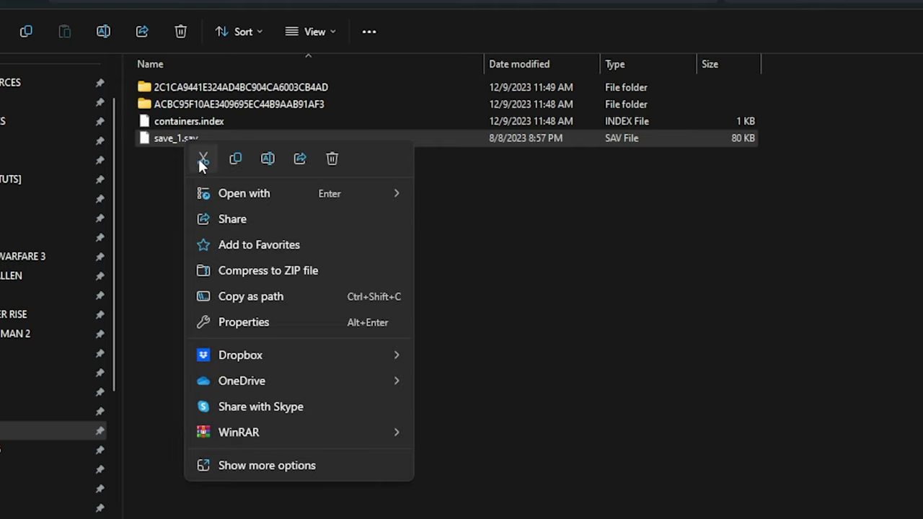
pyautogui.click(202, 160)
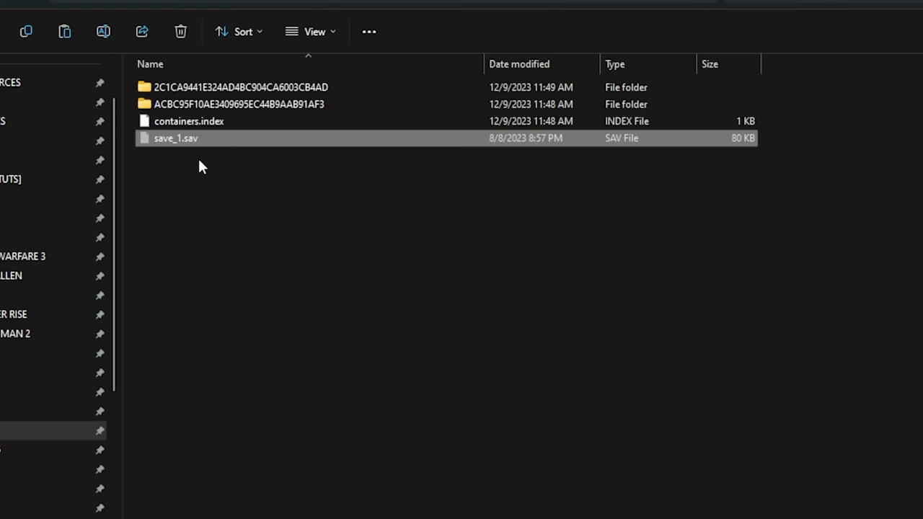
pyautogui.click(200, 106)
pyautogui.doubleClick(199, 105)
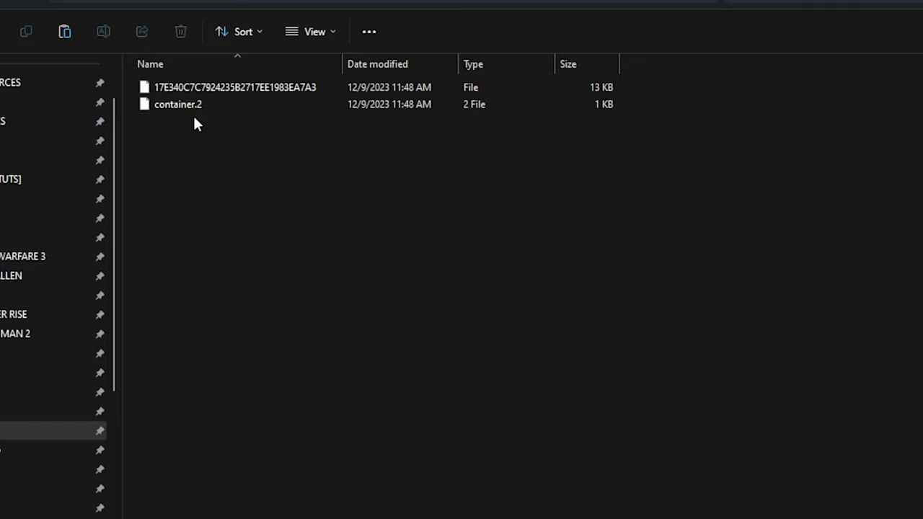
pyautogui.hotkey('ctrl', 'v')
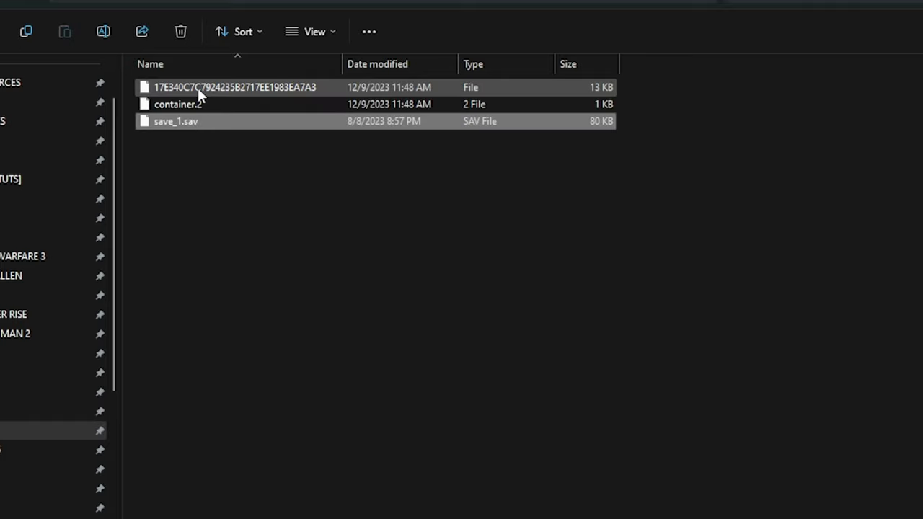
# - Grab the 17E340C7… file's name, then delete the original 17E340C7… file
pyautogui.click(198, 88)
pyautogui.click(198, 87)
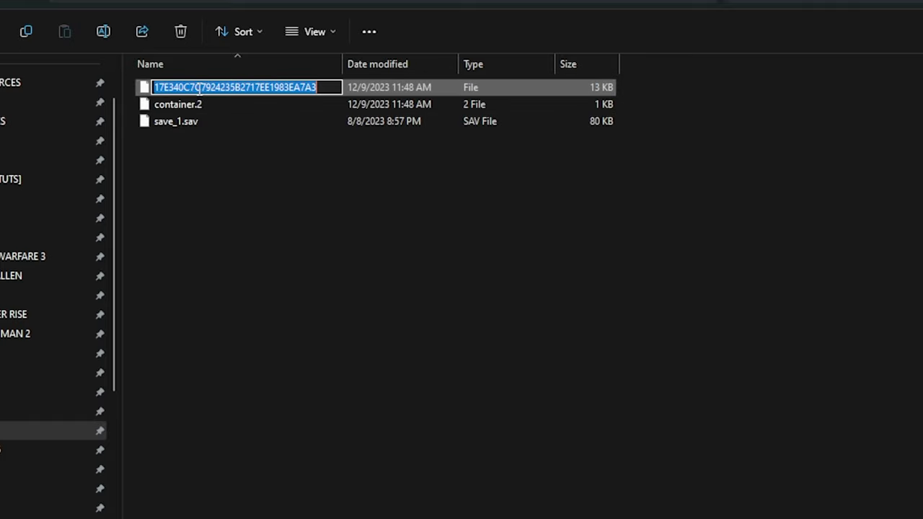
pyautogui.click(175, 120)
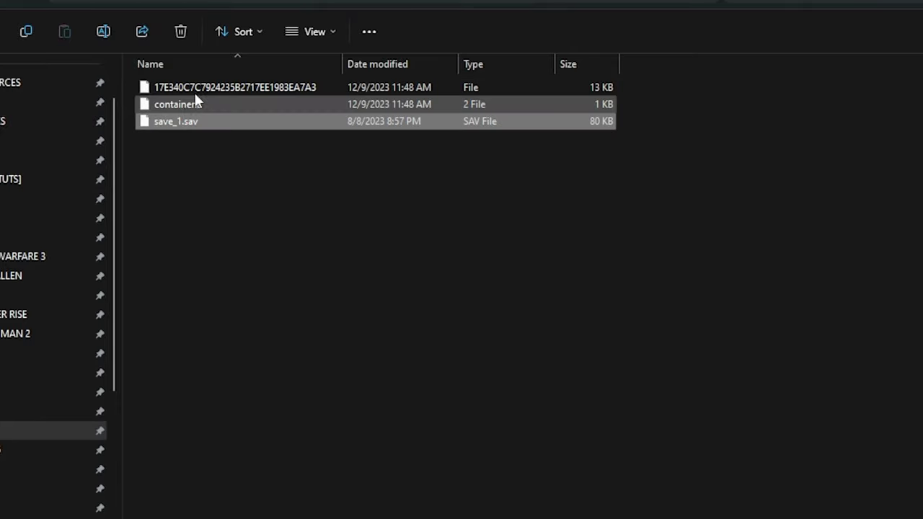
pyautogui.click(202, 91)
pyautogui.press('Delete')
pyautogui.press('Return')
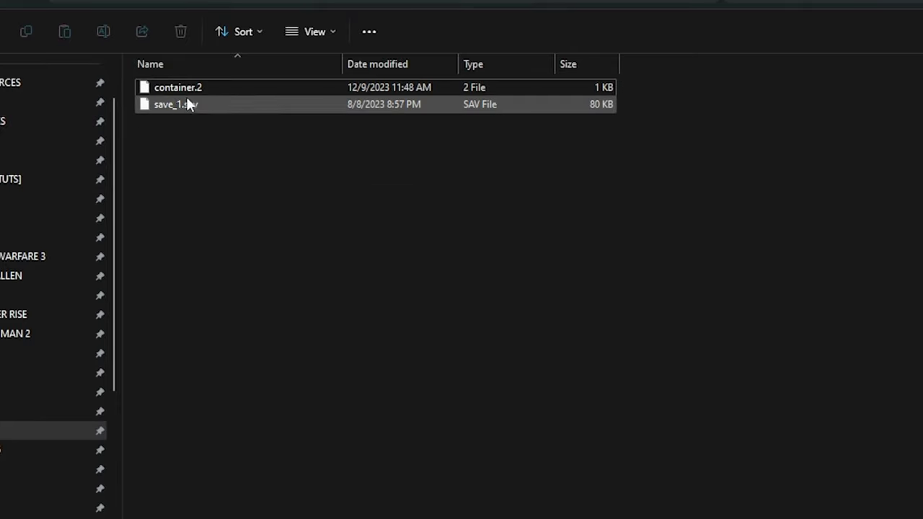
# - Rename save_1.sav to 17E340C7C7924235B2717EE1983EA7A3 with no extension
pyautogui.click(176, 103)
pyautogui.click(176, 103)
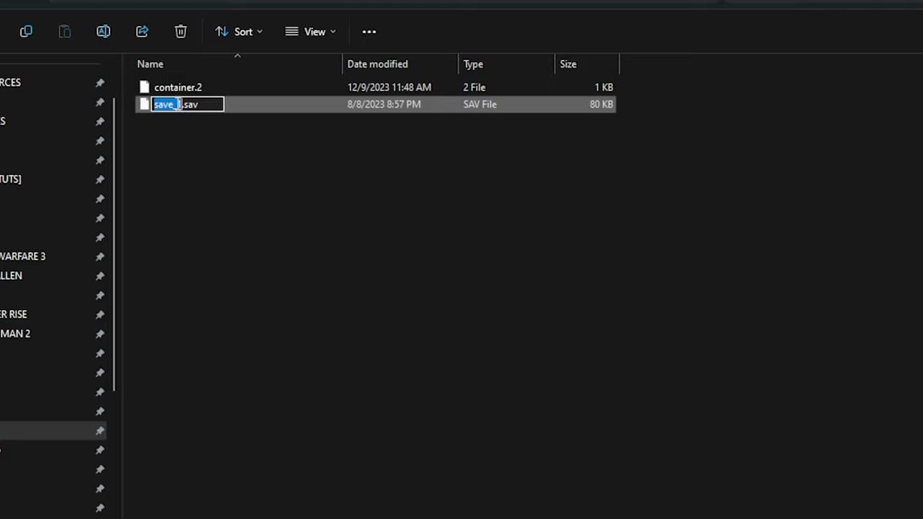
pyautogui.hotkey('ctrl', 'v')
pyautogui.press('Delete')
pyautogui.press('Delete')
pyautogui.press('Delete')
pyautogui.press('Delete')
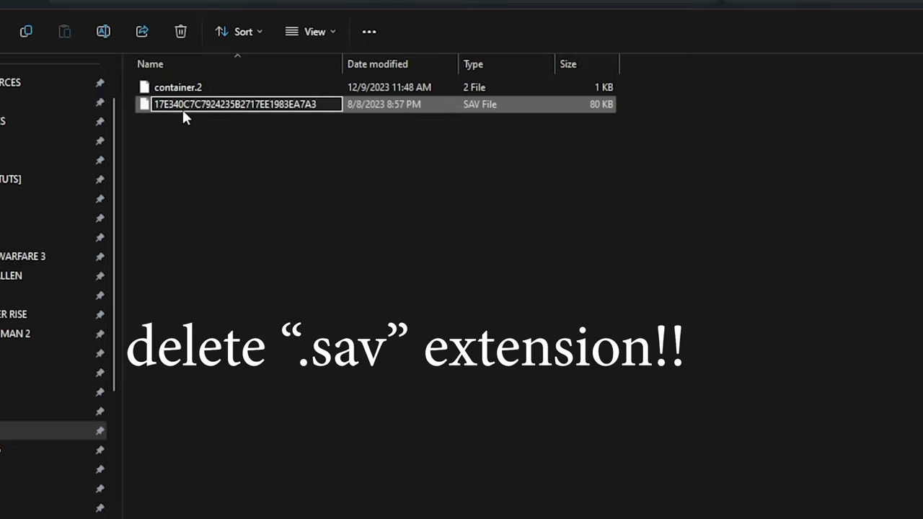
pyautogui.press('Return')
pyautogui.click(504, 295)
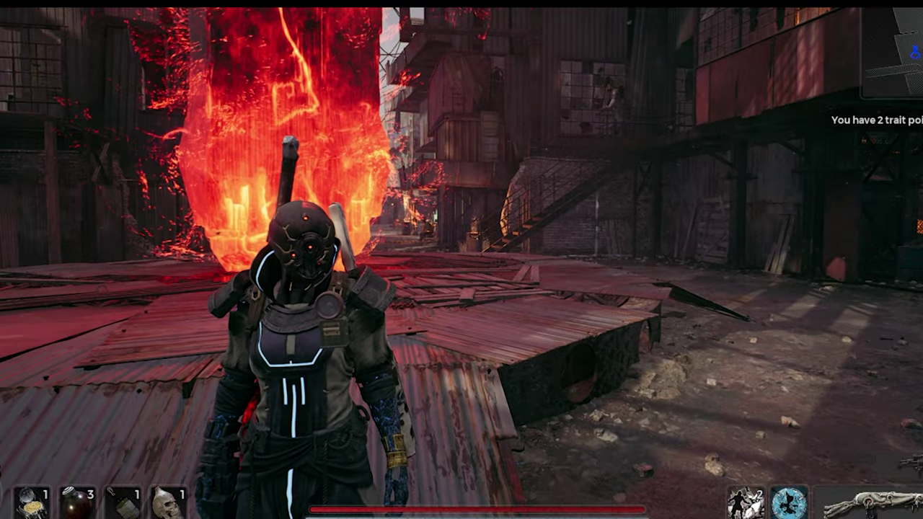
# - Equip the Red Widow Bracers on the character screen, then exit to the main menu
pyautogui.press('i')
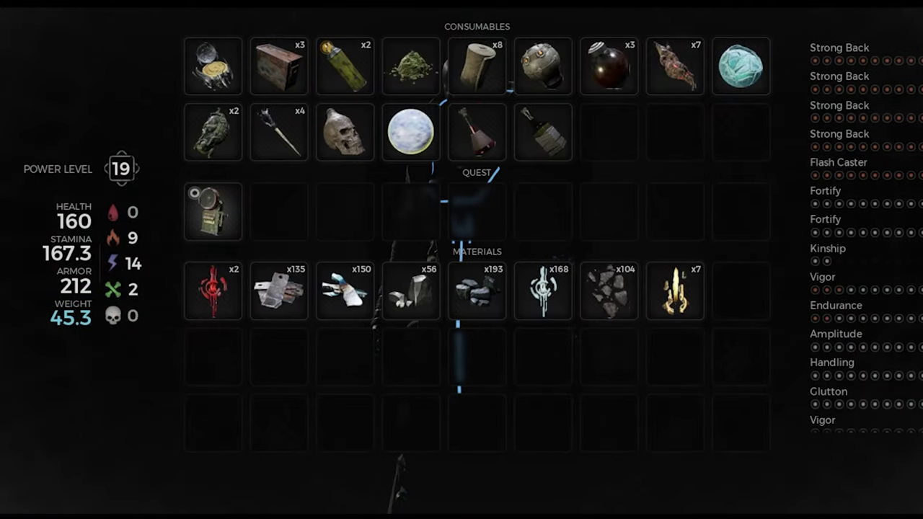
pyautogui.press('Escape')
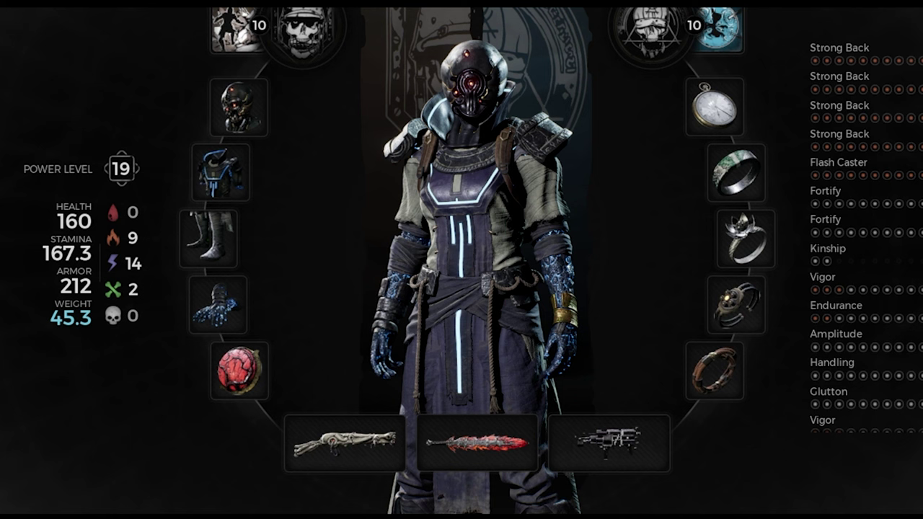
pyautogui.click(217, 305)
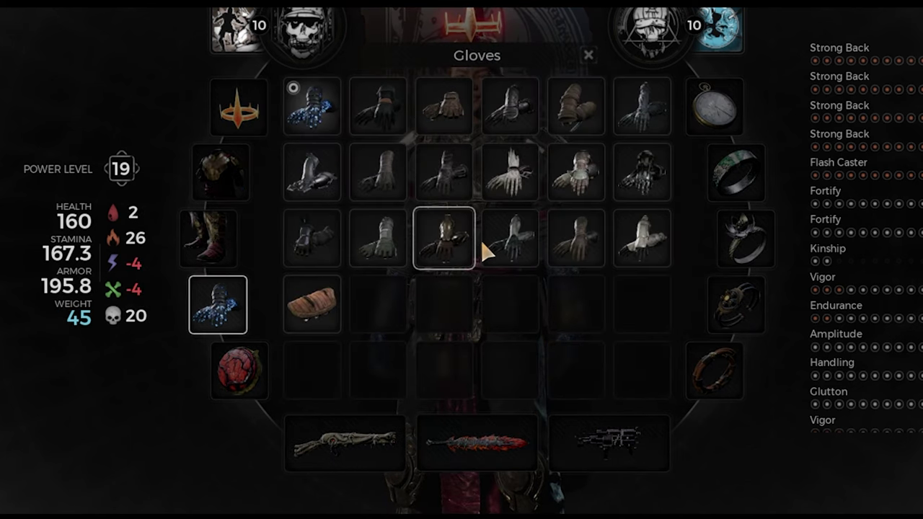
pyautogui.click(436, 266)
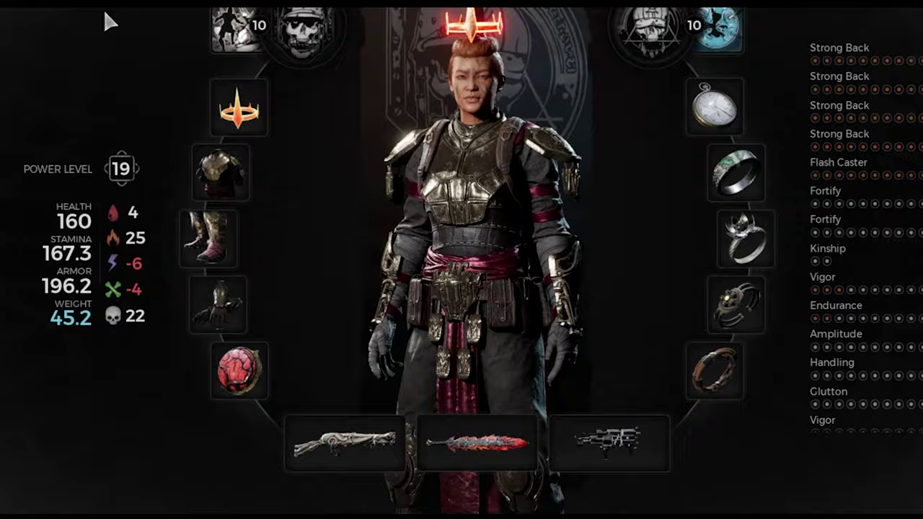
pyautogui.press('Escape')
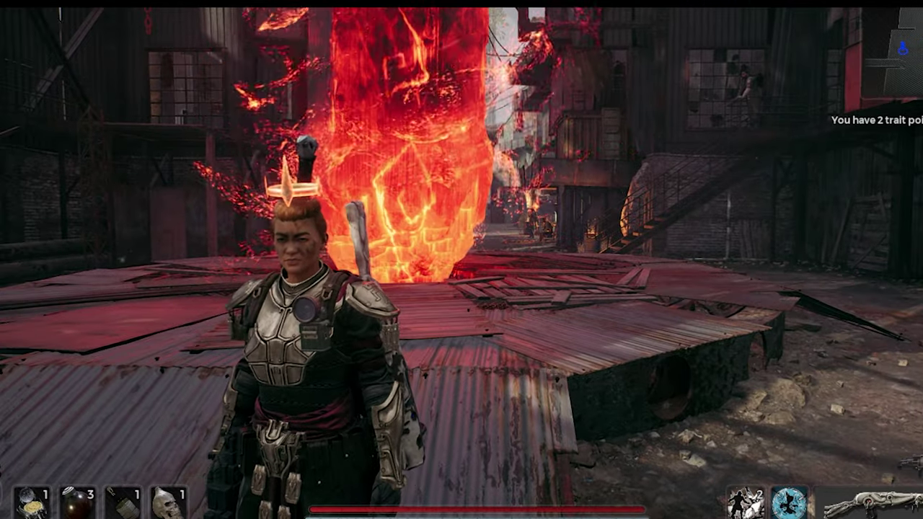
pyautogui.press('Escape')
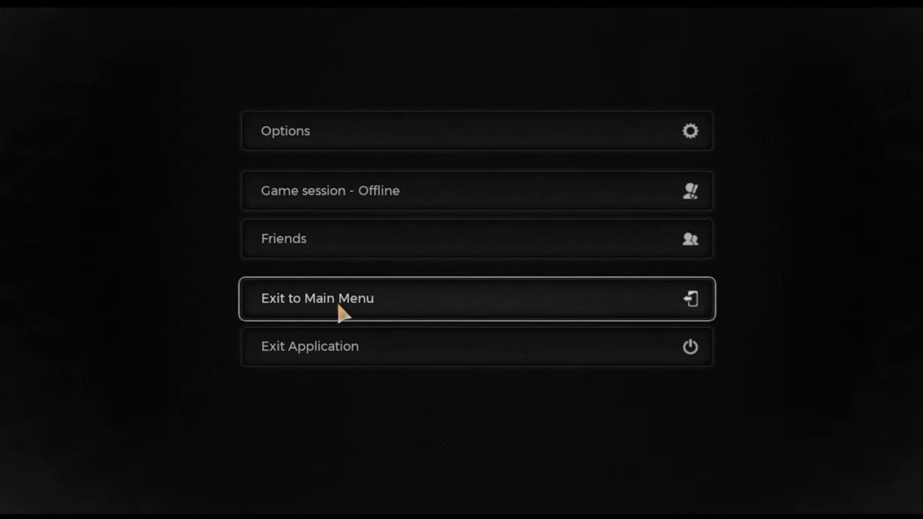
pyautogui.click(343, 312)
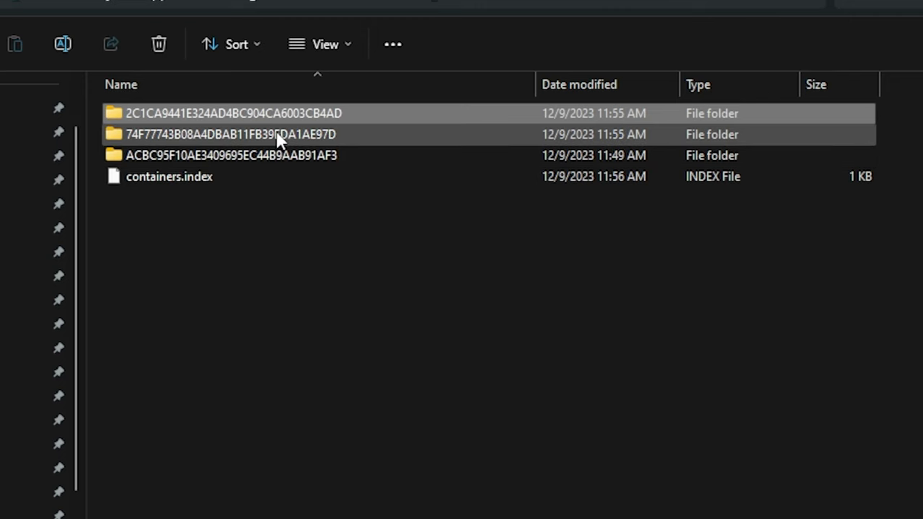
# - Inspect the 74F77743… and 2C1CA944… container folders, including the 29 KB profile file
pyautogui.doubleClick(277, 134)
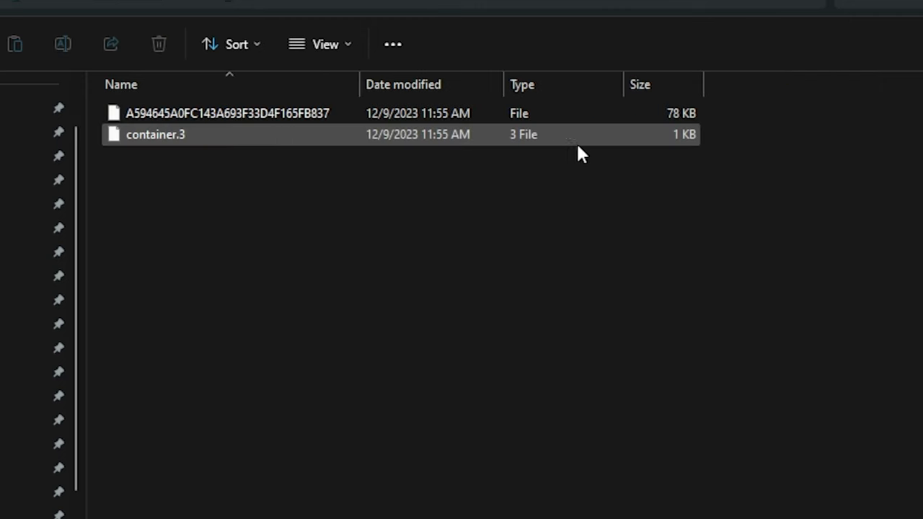
pyautogui.hotkey('alt', 'Left')
pyautogui.doubleClick(216, 113)
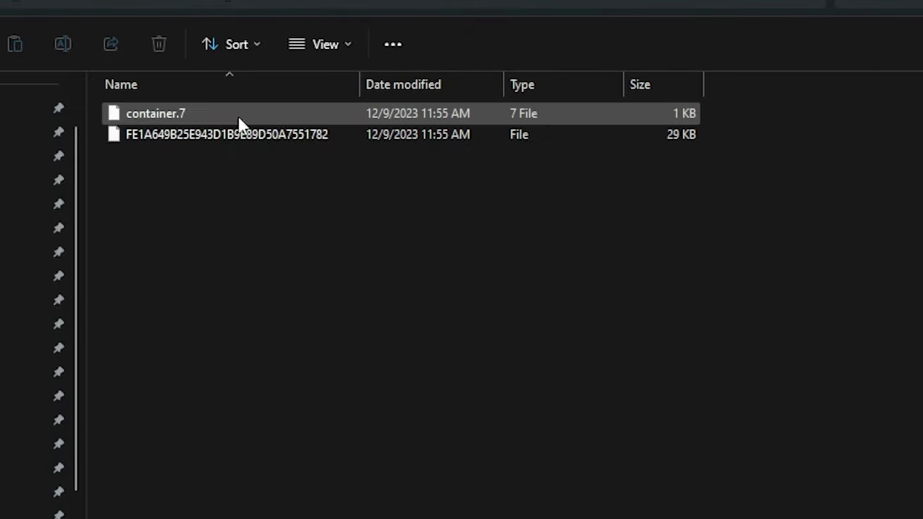
pyautogui.click(676, 142)
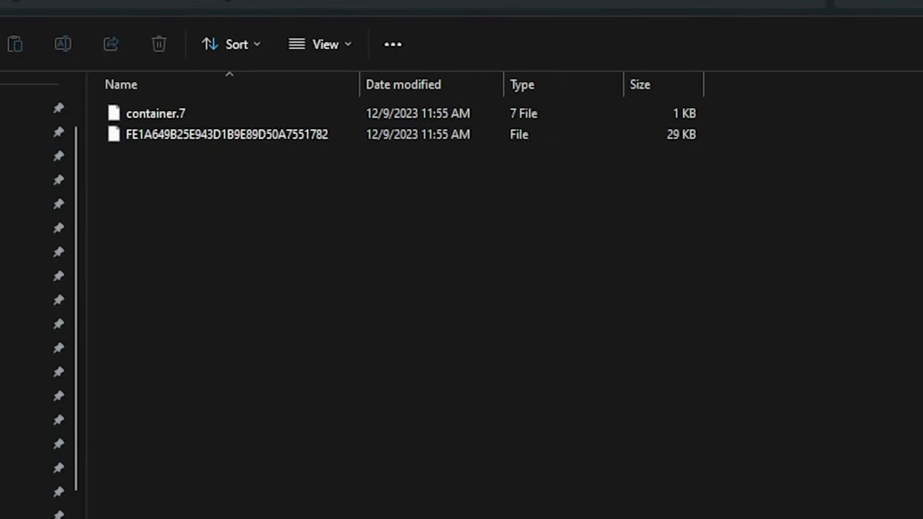
pyautogui.hotkey('alt', 'Left')
# - Delete the old ACBC95F1… folder and open the 2C1CA944… folder
pyautogui.click(213, 155)
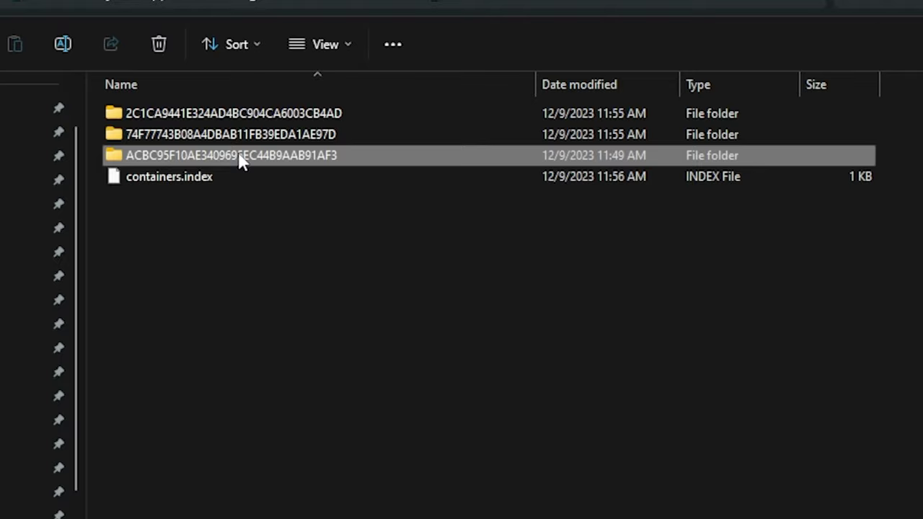
pyautogui.press('Delete')
pyautogui.press('Return')
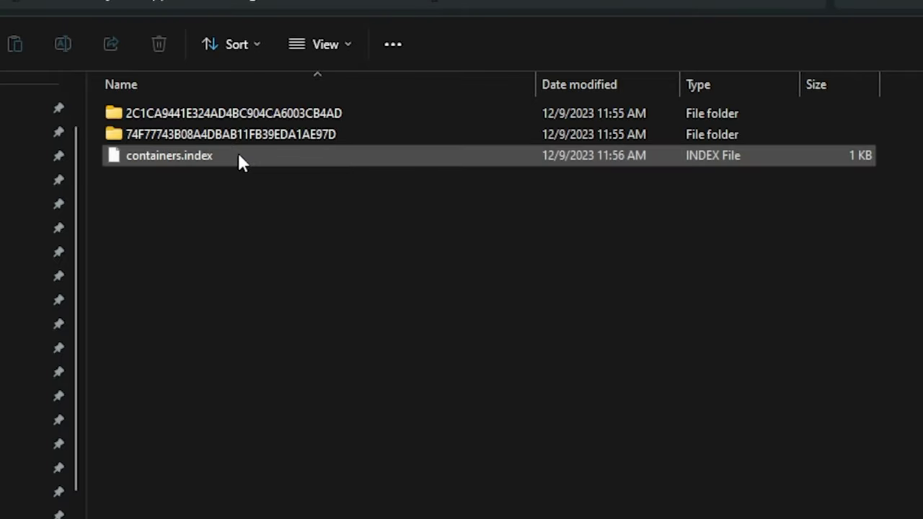
pyautogui.doubleClick(232, 119)
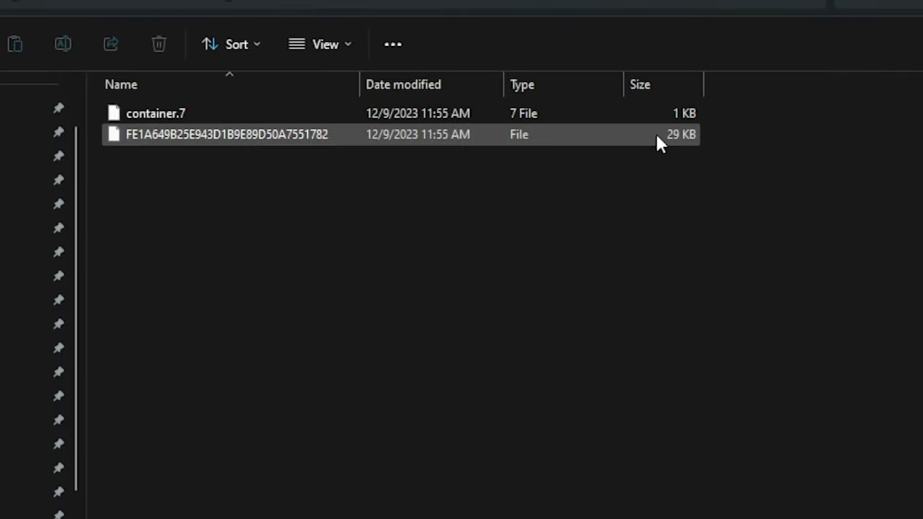
# - Copy the 29 KB FE1A649B… file into the Steam save folder as profile.sav
pyautogui.click(310, 137)
pyautogui.rightClick(271, 138)
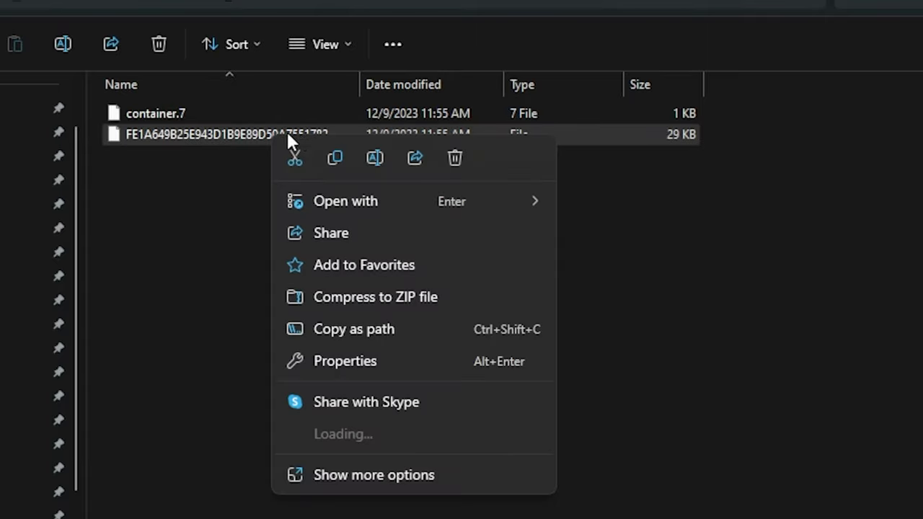
pyautogui.click(336, 157)
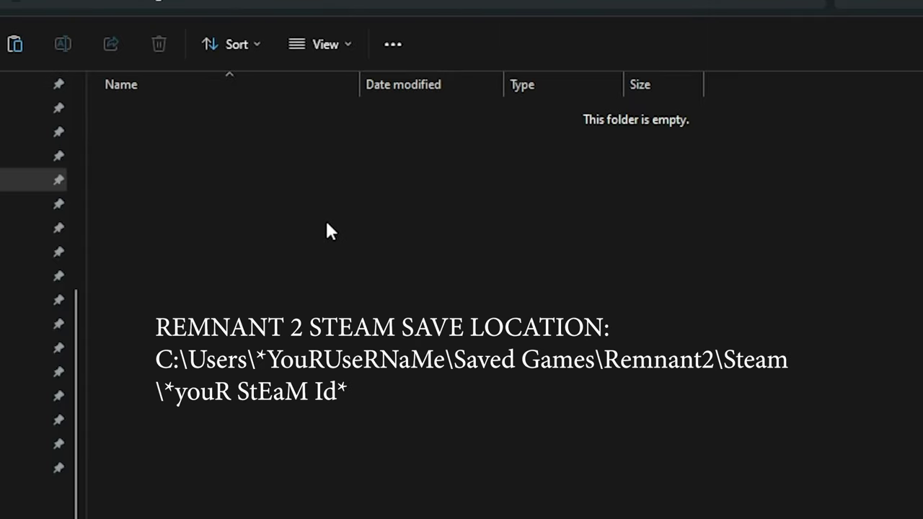
pyautogui.hotkey('ctrl', 'v')
pyautogui.click(234, 119)
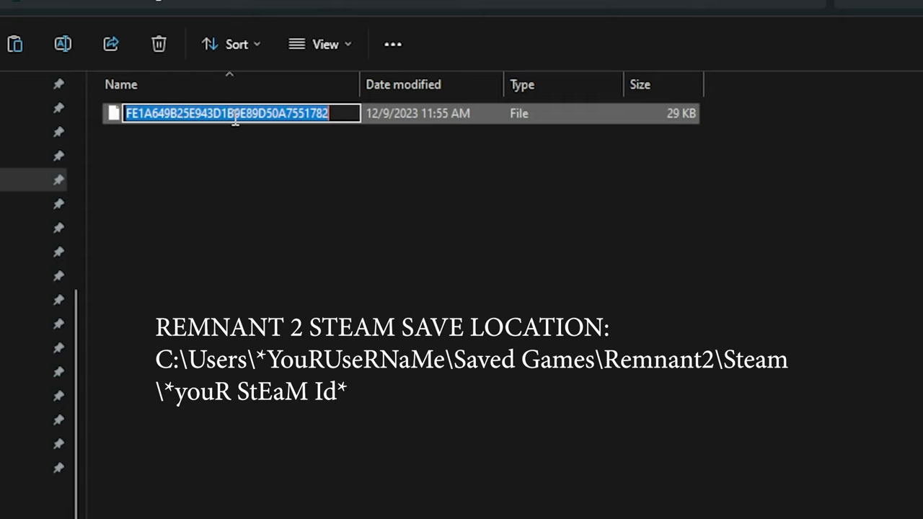
pyautogui.write('prof')
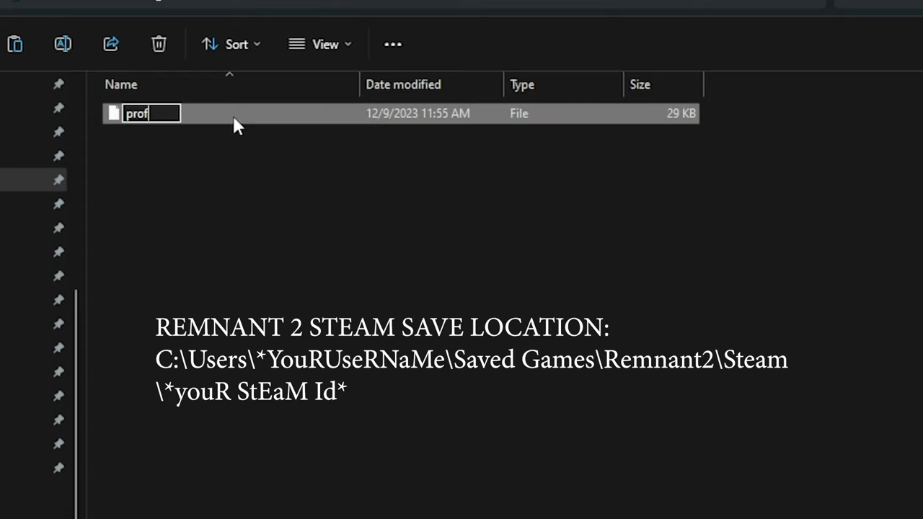
pyautogui.write('ile.sav')
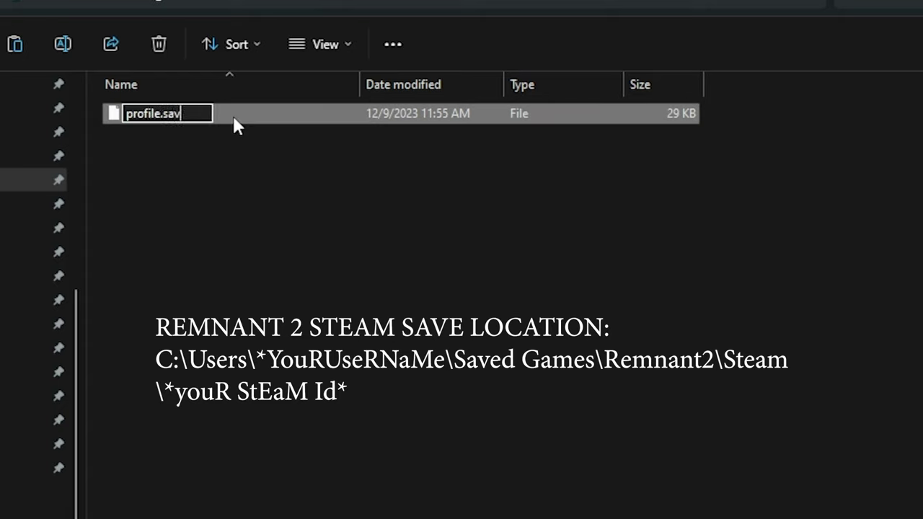
pyautogui.press('Return')
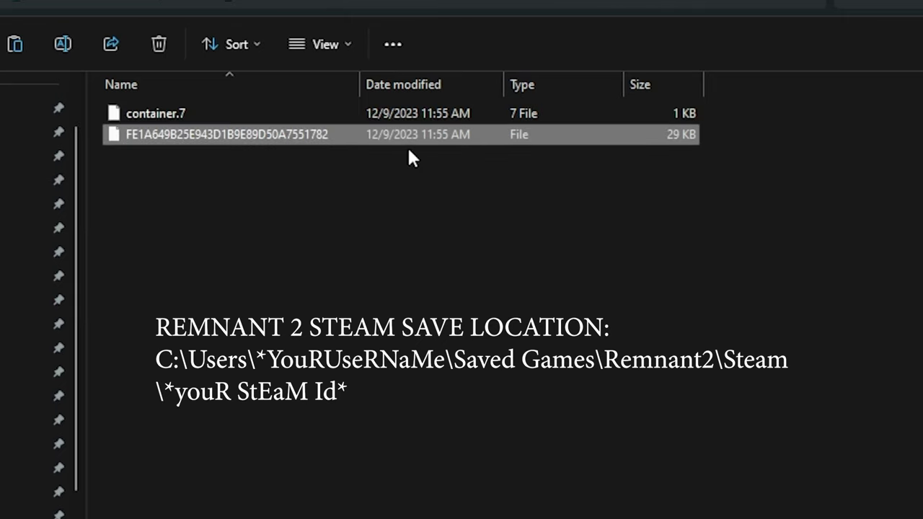
# - Copy the 78 KB save file into the Steam save folder as save_1.sav
pyautogui.hotkey('alt', 'Up')
pyautogui.doubleClick(189, 134)
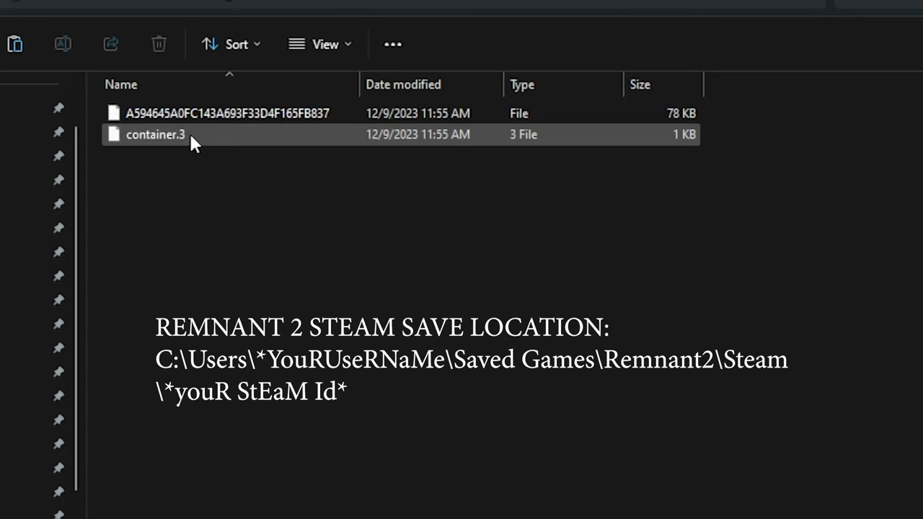
pyautogui.rightClick(222, 119)
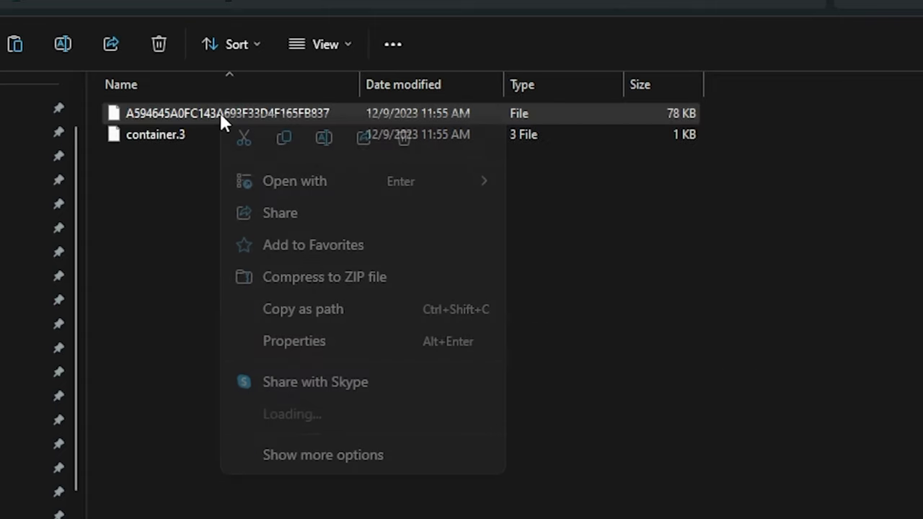
pyautogui.press('Escape')
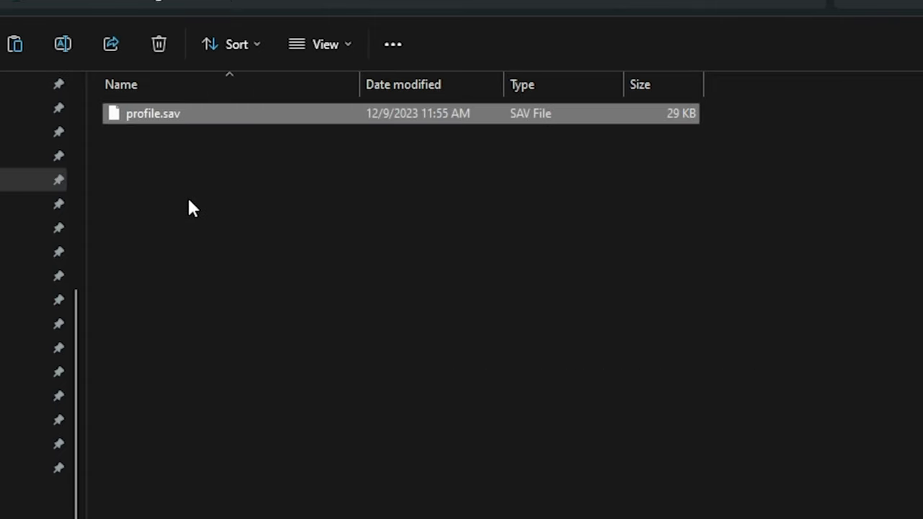
pyautogui.rightClick(188, 200)
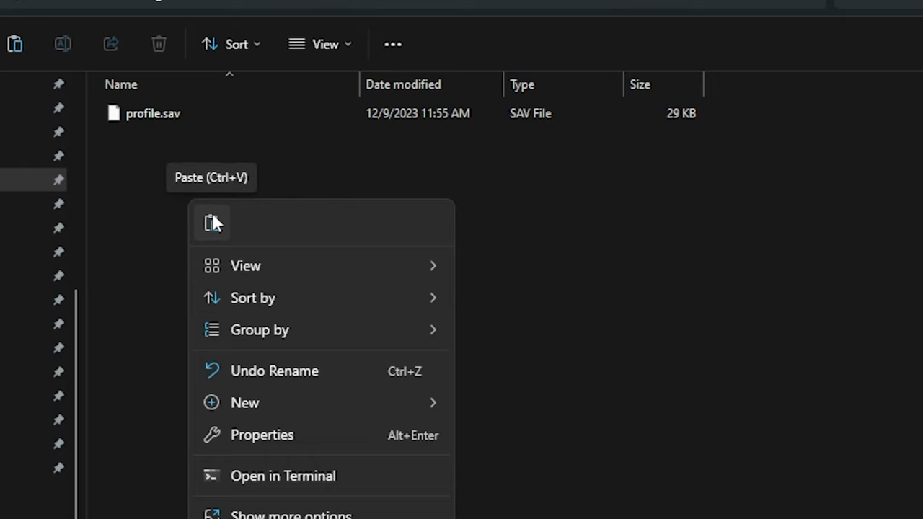
pyautogui.click(212, 220)
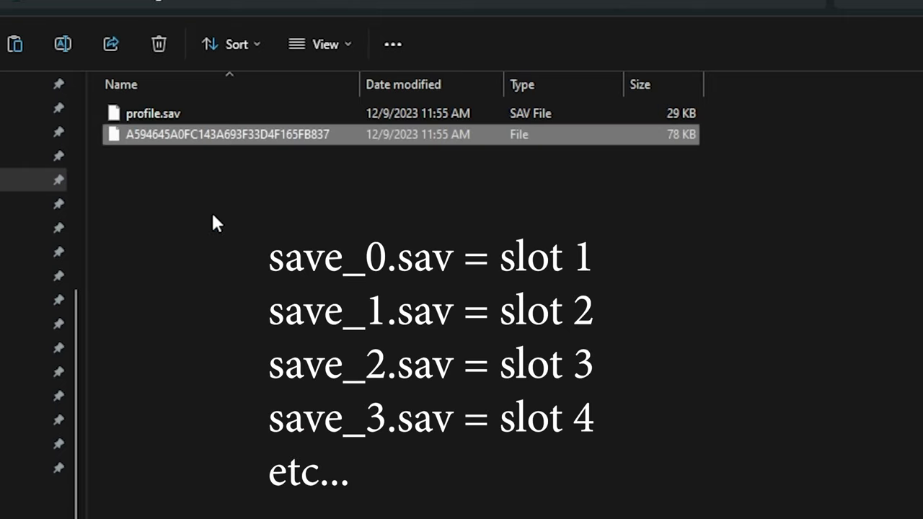
pyautogui.press('F2')
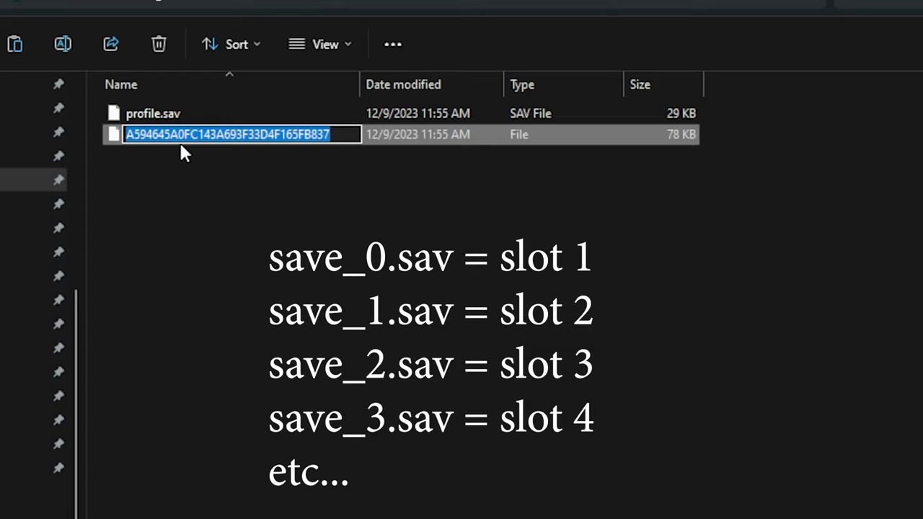
pyautogui.write('save_')
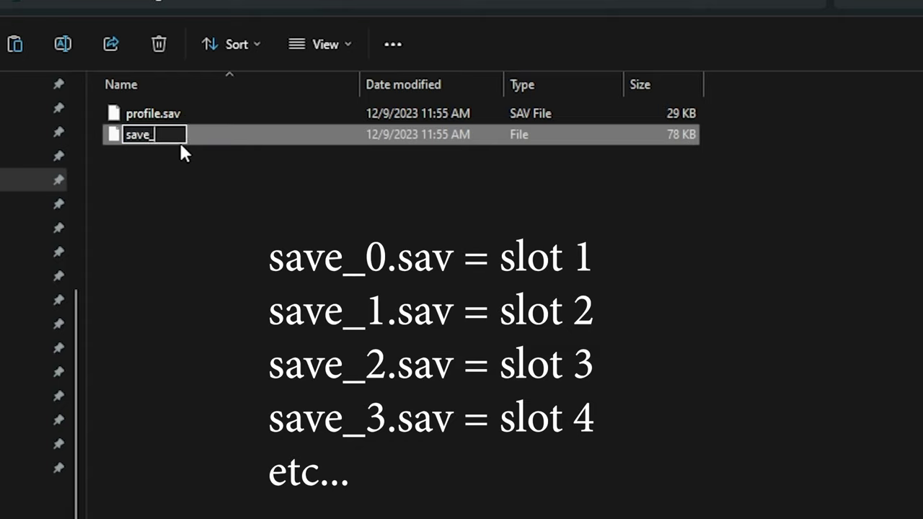
pyautogui.write('1.sav')
pyautogui.press('Return')
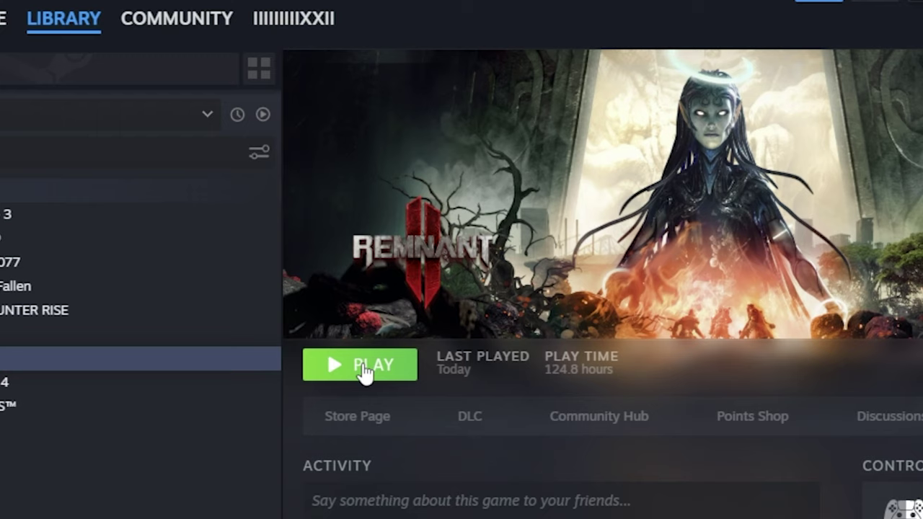
# - Press PLAY on Remnant 2 in the Steam library
pyautogui.click(364, 374)
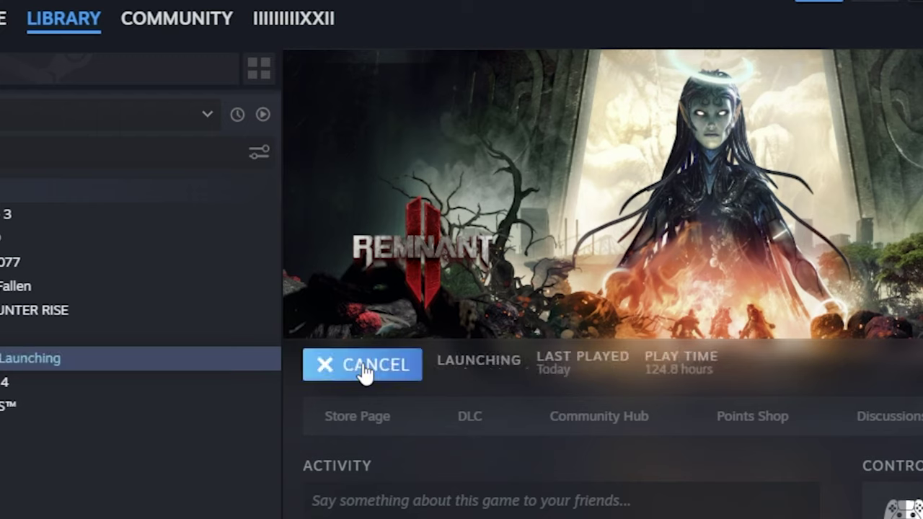